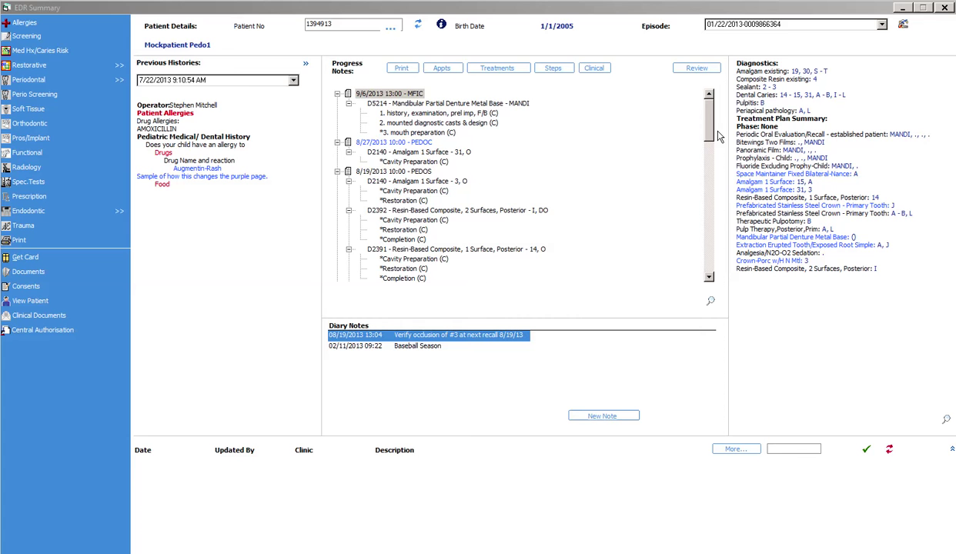
Step: Collapse the progress notes to visit dates only, 3/4/2013 through 9/6/2013, via Appts
mouse_move(709, 132)
left_mouse_down()
mouse_move(714, 208)
mouse_move(714, 123)
left_mouse_up()
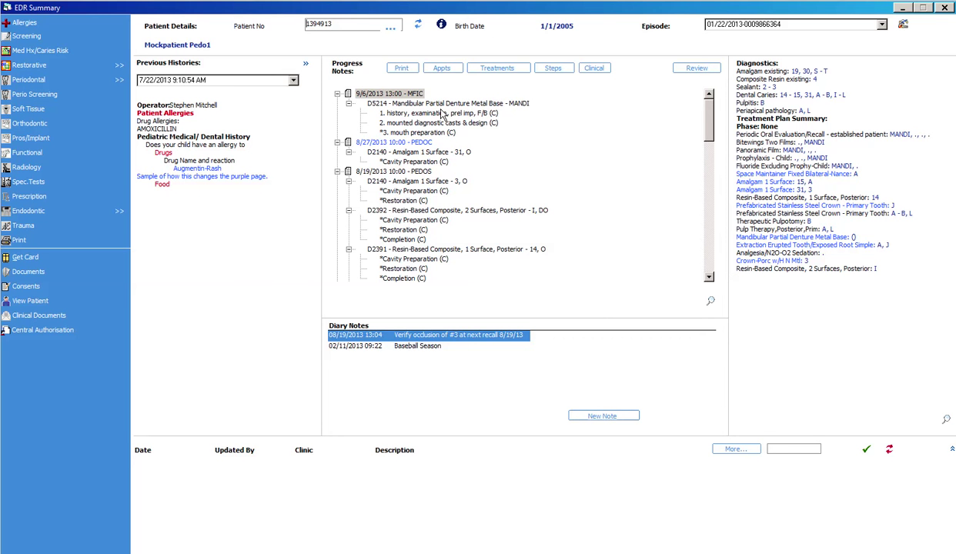
left_click(441, 69)
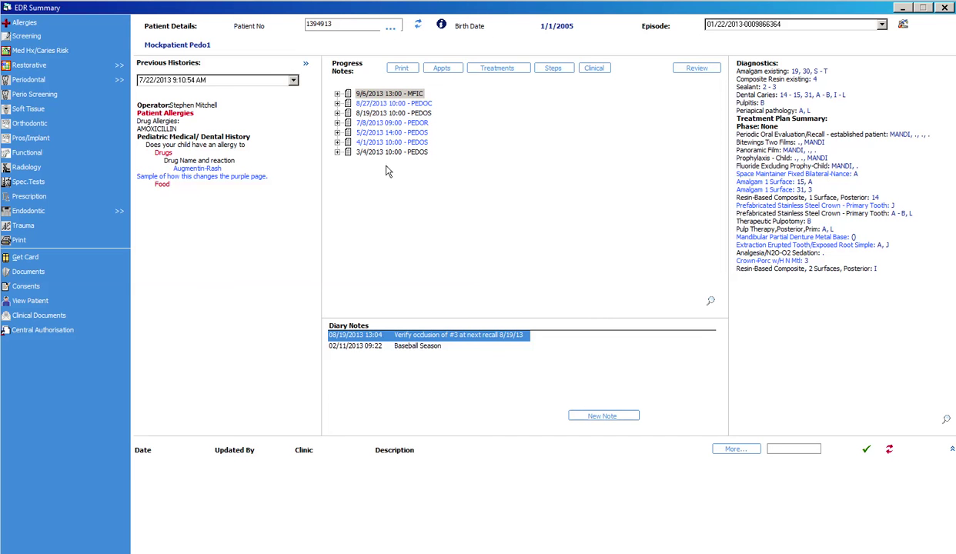
Step: Expand progress notes to list each visit's procedures, 9/6/2013 back to 4/1/2013
left_click(496, 69)
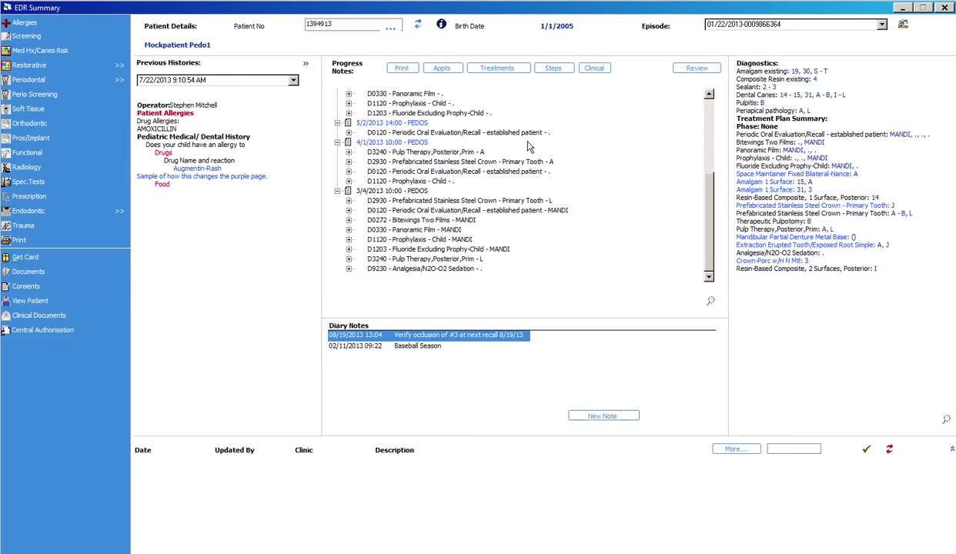
scroll(708, 227, "up", 2)
scroll(694, 196, "up", 1)
scroll(694, 192, "up", 1)
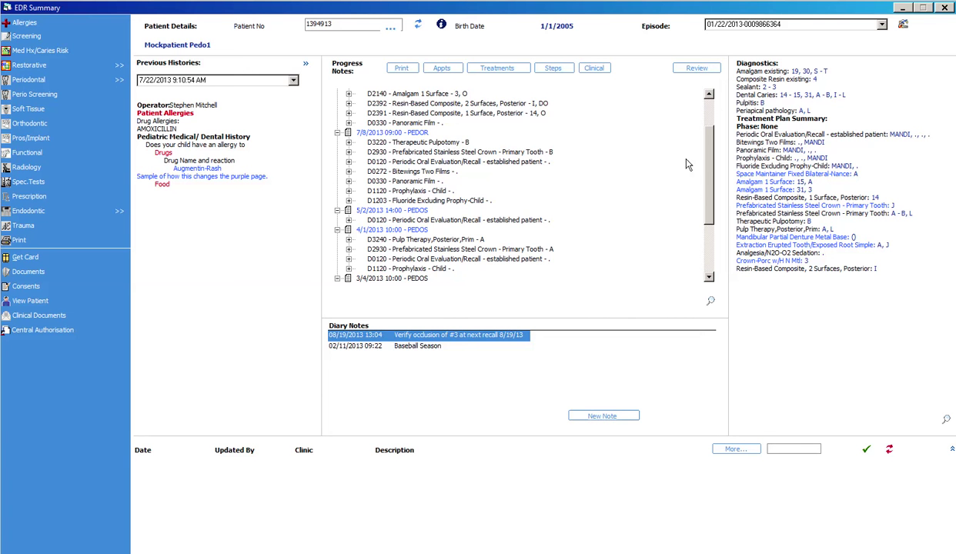
left_click_drag(708, 163, 711, 132)
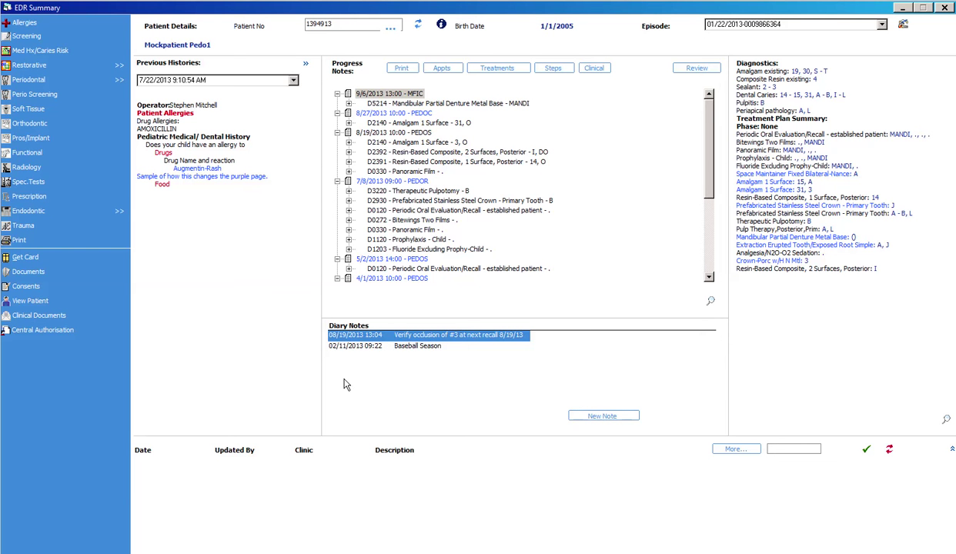
Step: Open the Baseball Season diary note in its Detail window, read it, and close it
left_click(408, 347)
double_click(408, 348)
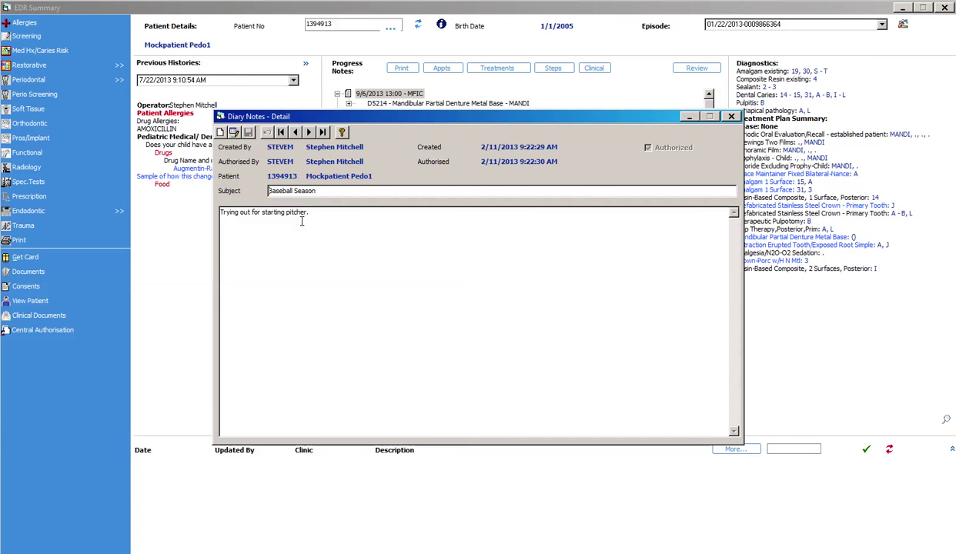
left_click(732, 117)
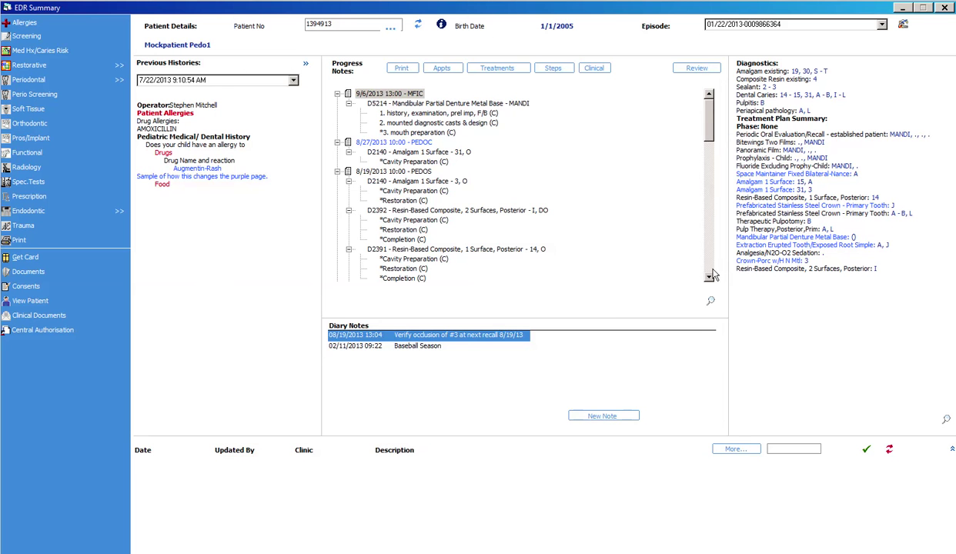